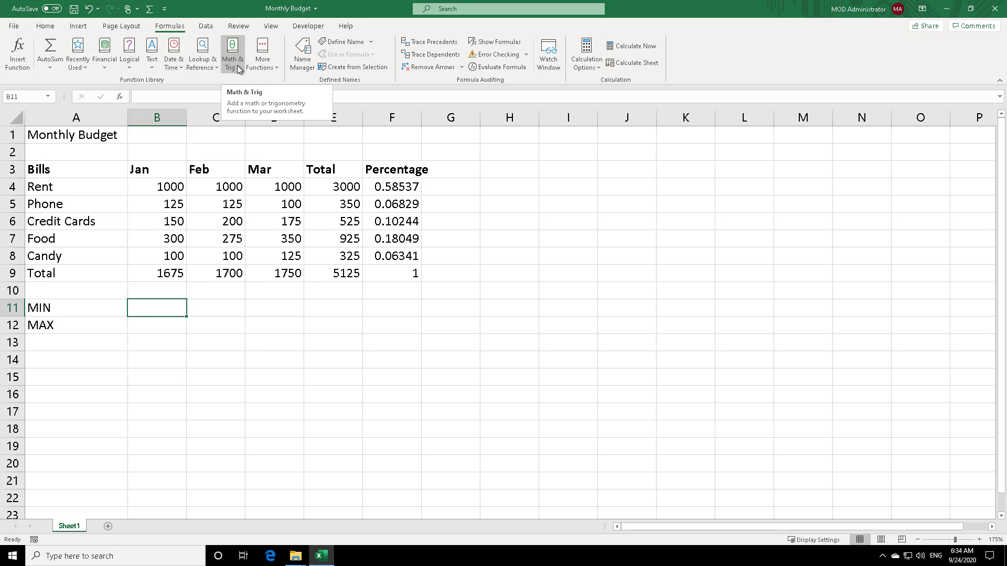
# - Insert the statistical MIN function into cell B11
pyautogui.click(269, 66)
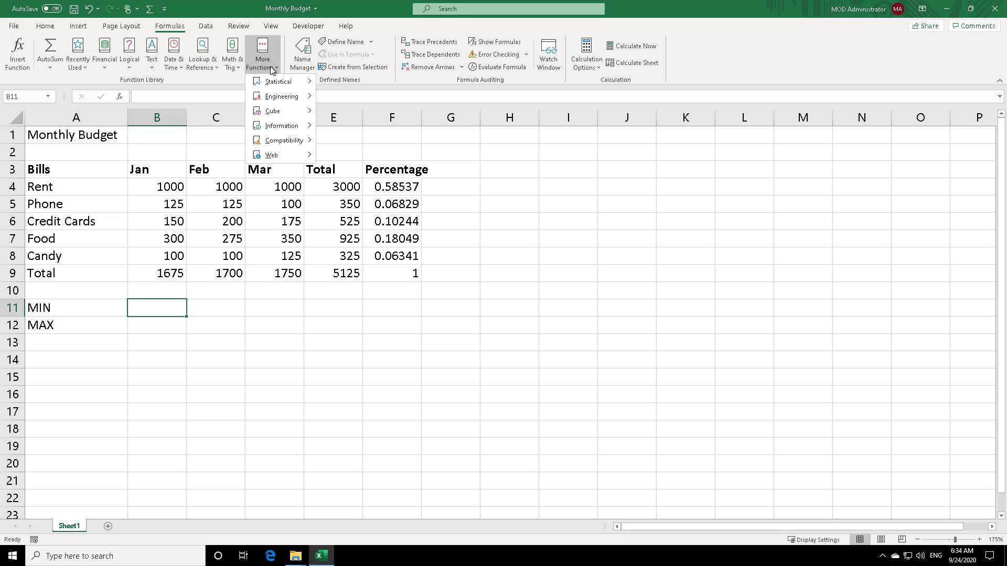
pyautogui.moveTo(270, 82)
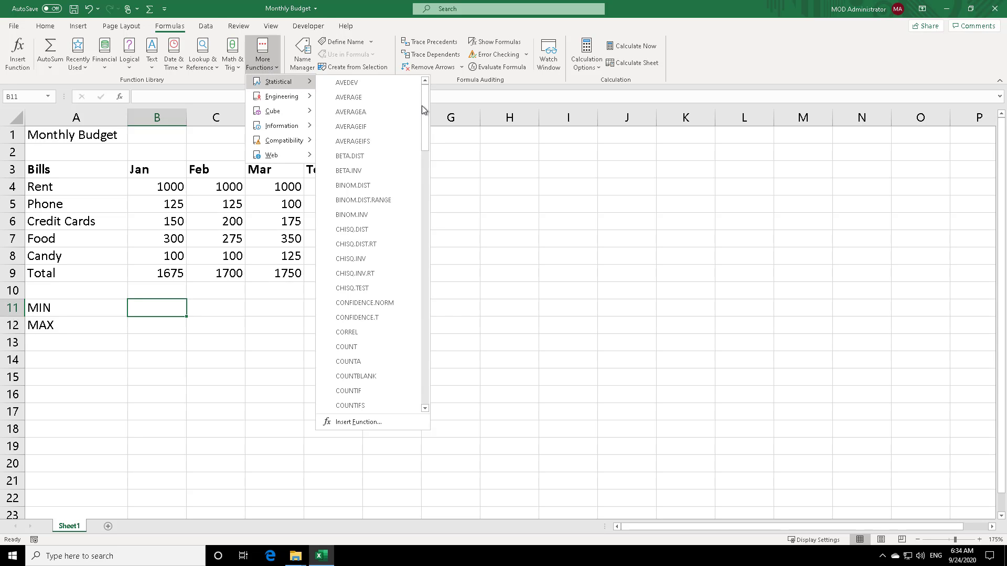
pyautogui.moveTo(422, 105); pyautogui.dragTo(431, 239)
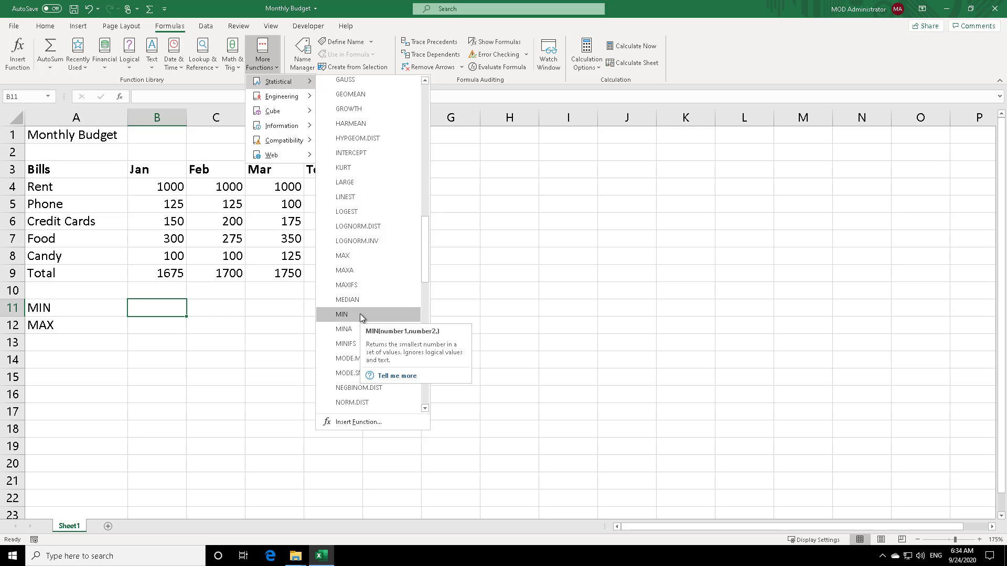
pyautogui.click(360, 314)
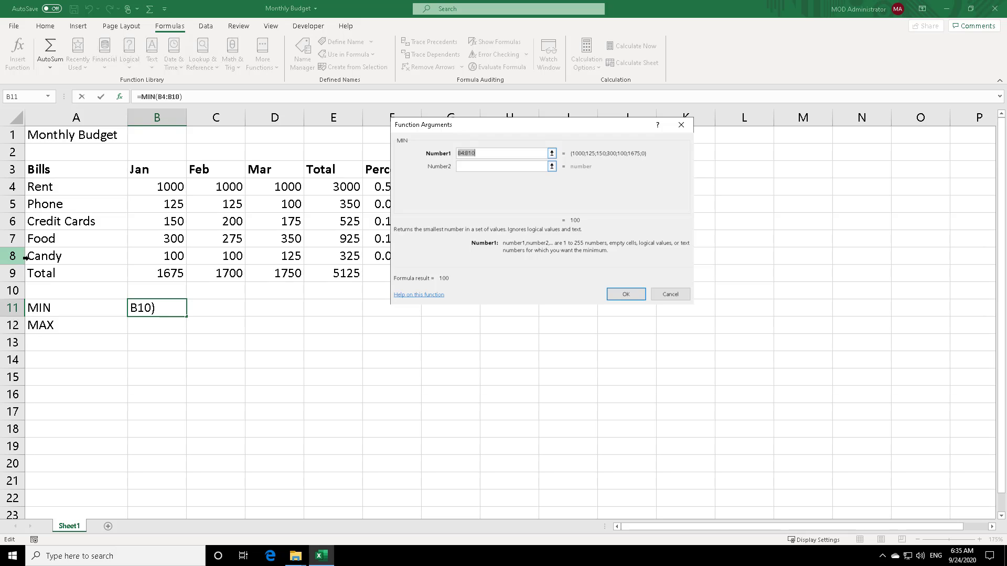
# - Replace the MIN function's suggested range with the January bills B4:B8, complete the formula, and check its reference in the cell
pyautogui.click(489, 154)
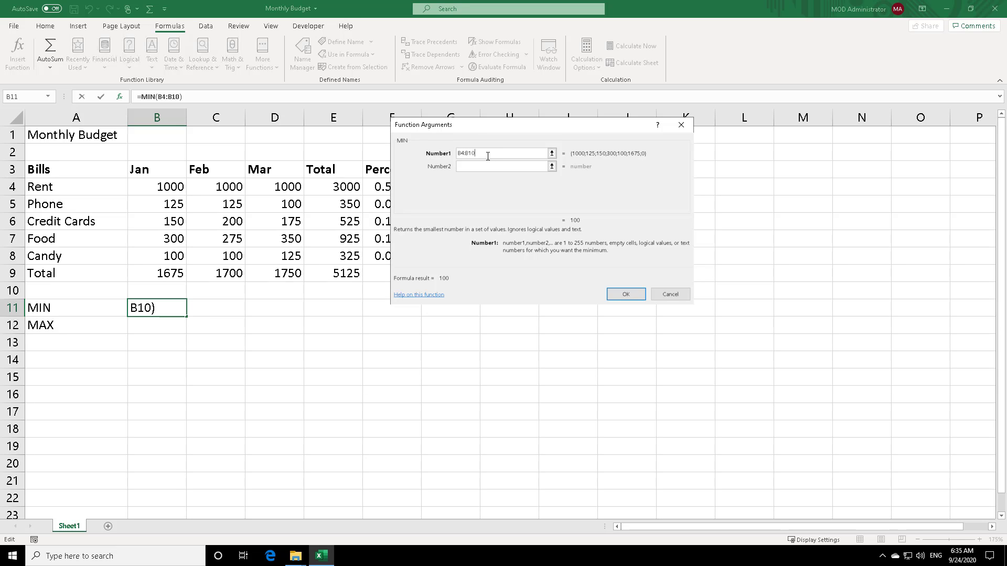
pyautogui.press('BackSpace')
pyautogui.press('BackSpace')
pyautogui.press('BackSpace')
pyautogui.press('BackSpace')
pyautogui.press('BackSpace')
pyautogui.press('BackSpace')
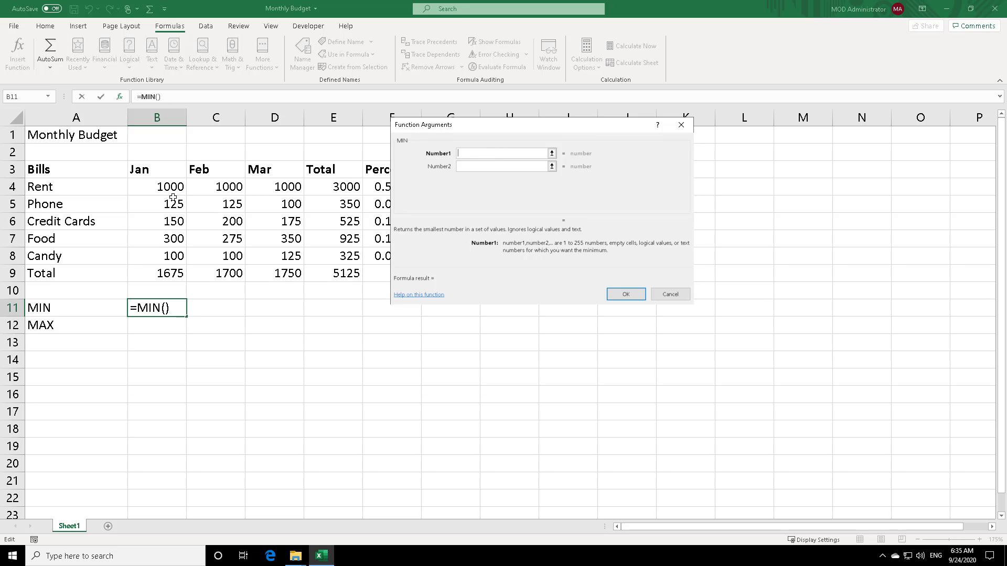
pyautogui.moveTo(173, 189); pyautogui.dragTo(175, 253)
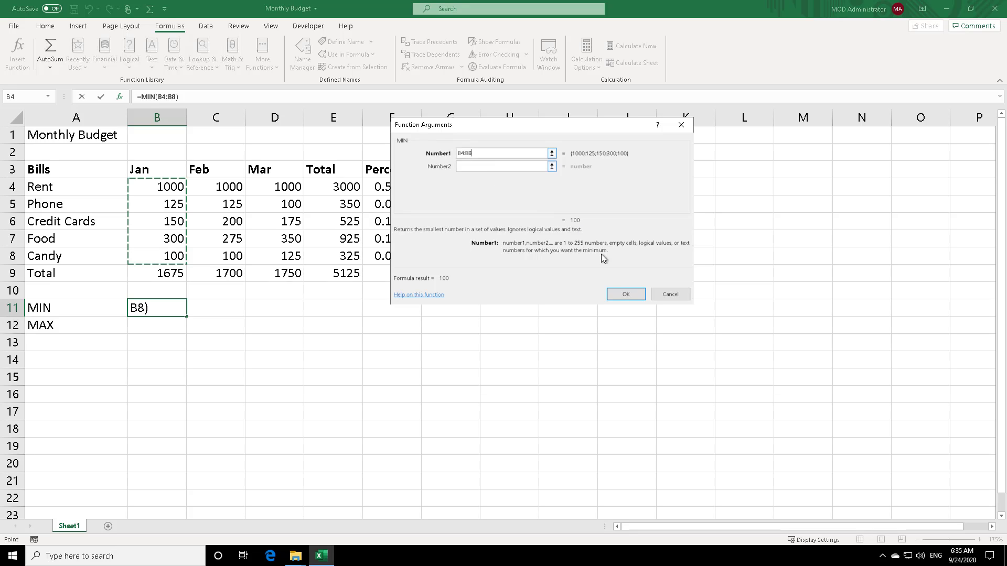
pyautogui.click(625, 295)
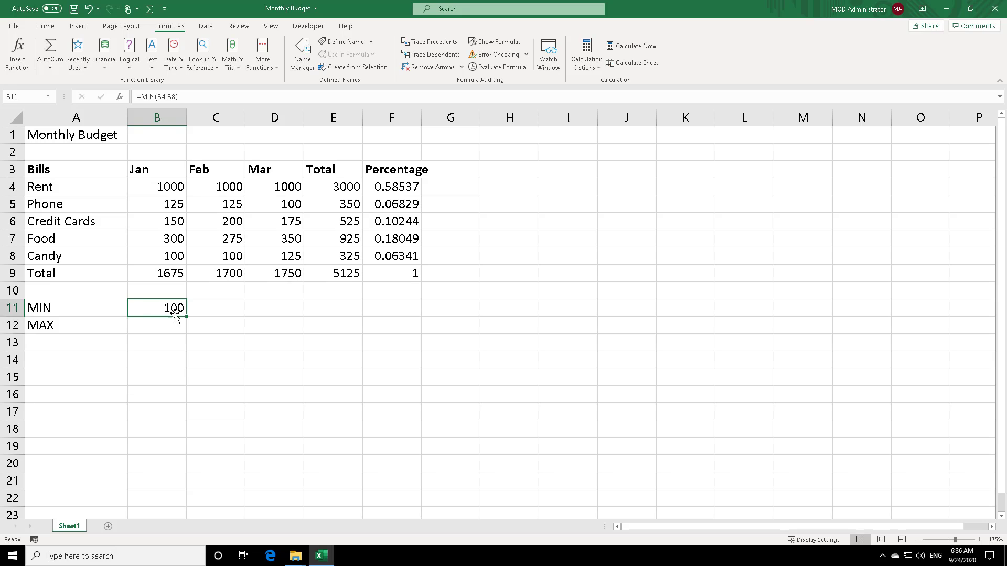
pyautogui.doubleClick(177, 310)
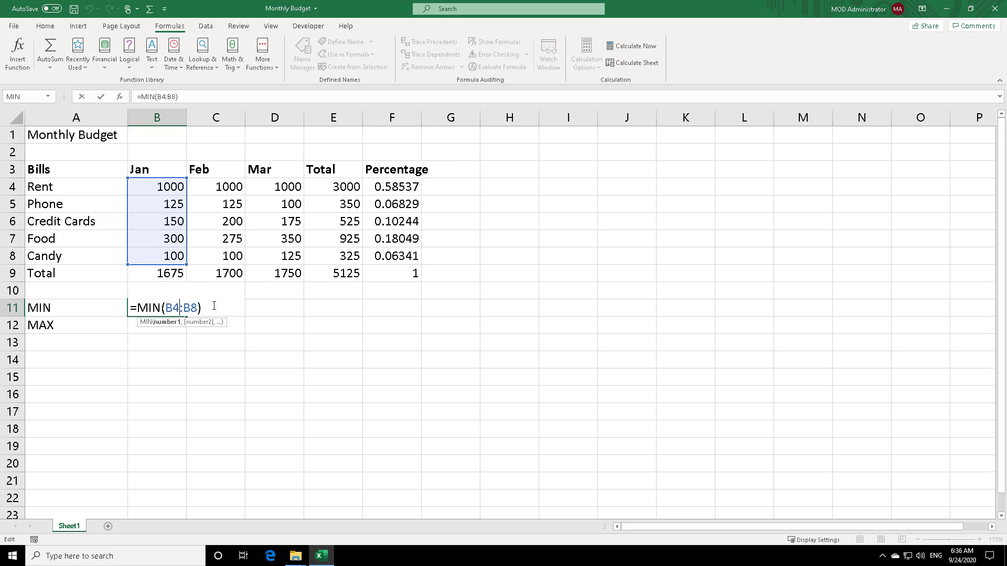
pyautogui.press('Return')
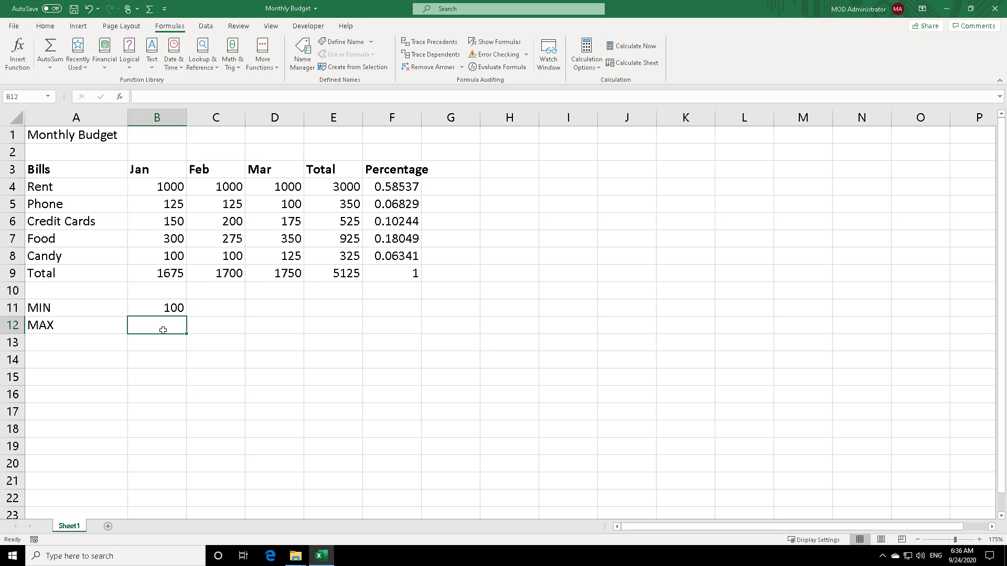
# - Search the function library for "maximum" and insert the MAX function into cell B12
pyautogui.click(121, 98)
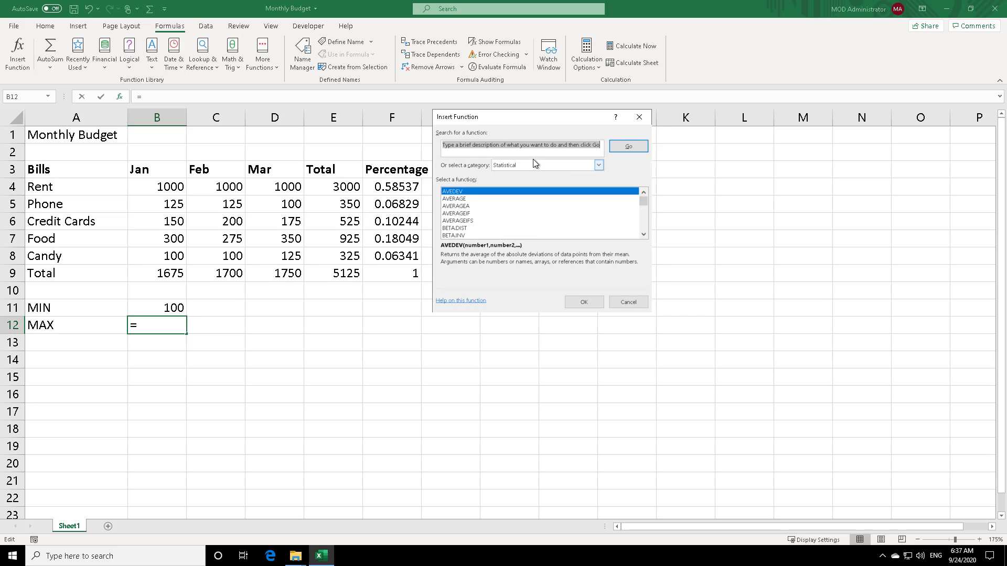
pyautogui.click(599, 166)
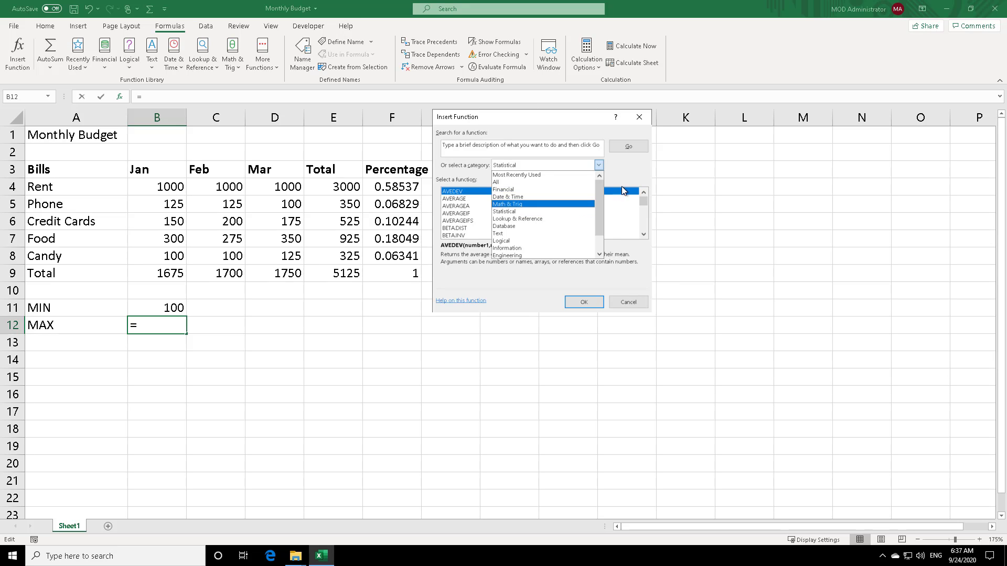
pyautogui.click(532, 151)
pyautogui.click(531, 147)
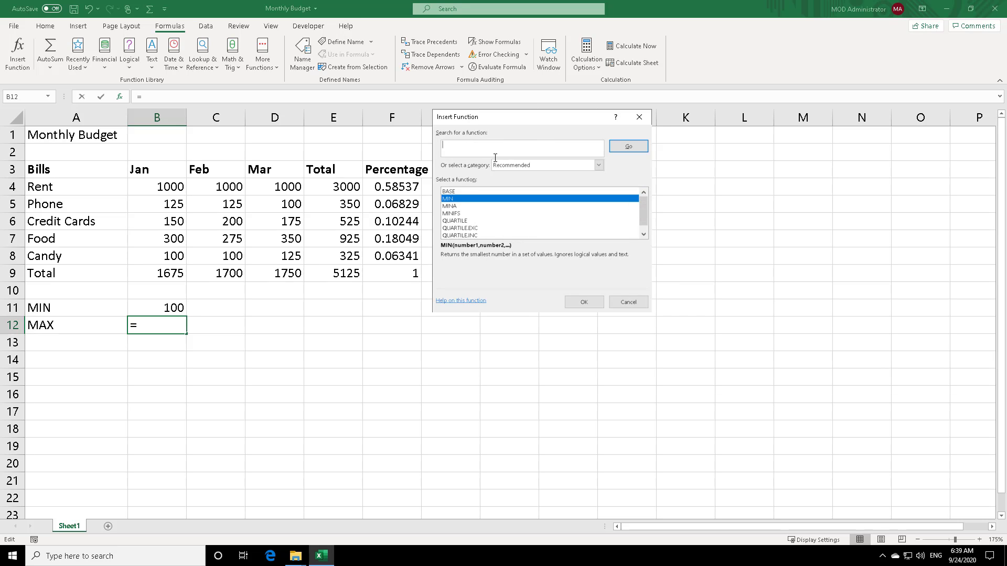
pyautogui.write('maximum')
pyautogui.press('Return')
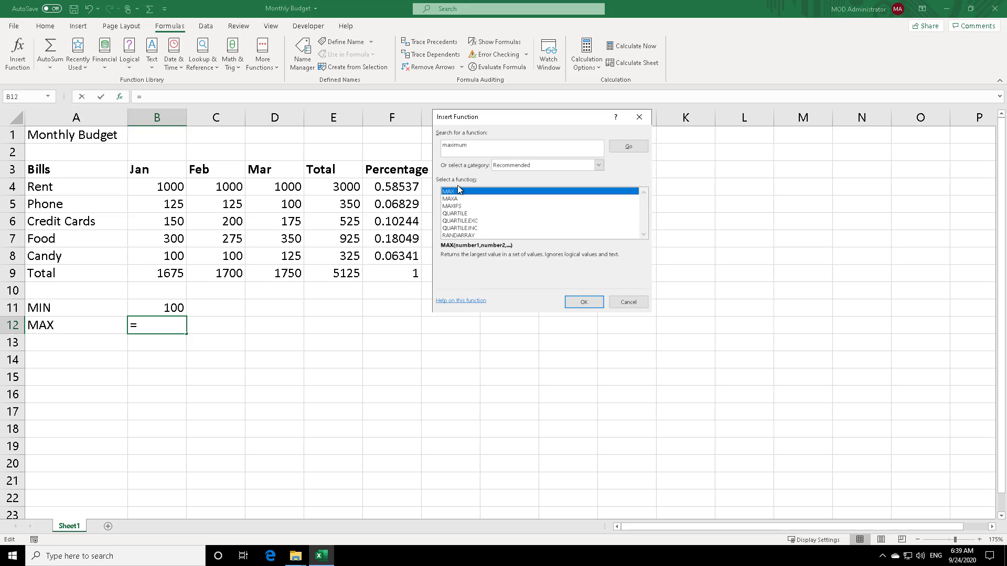
pyautogui.click(577, 299)
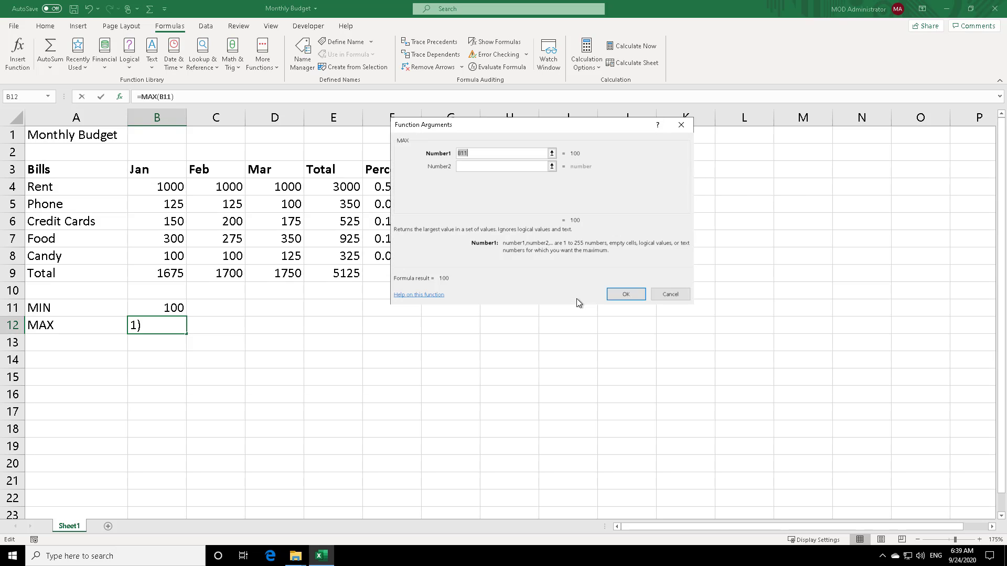
# - Replace the MAX function's suggested argument with the January bills B4:B8 and complete the formula
pyautogui.click(478, 154)
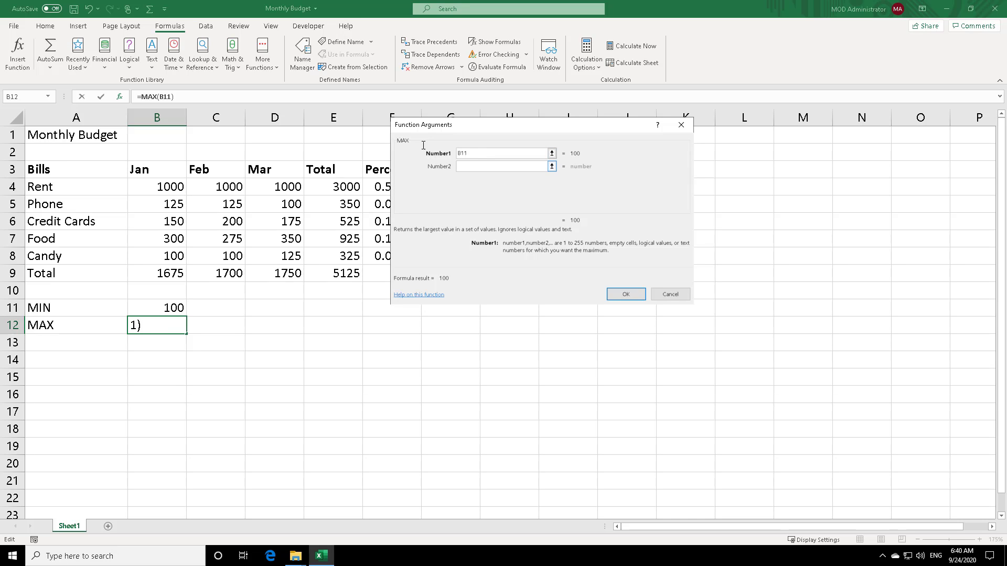
pyautogui.press('BackSpace')
pyautogui.press('BackSpace')
pyautogui.press('BackSpace')
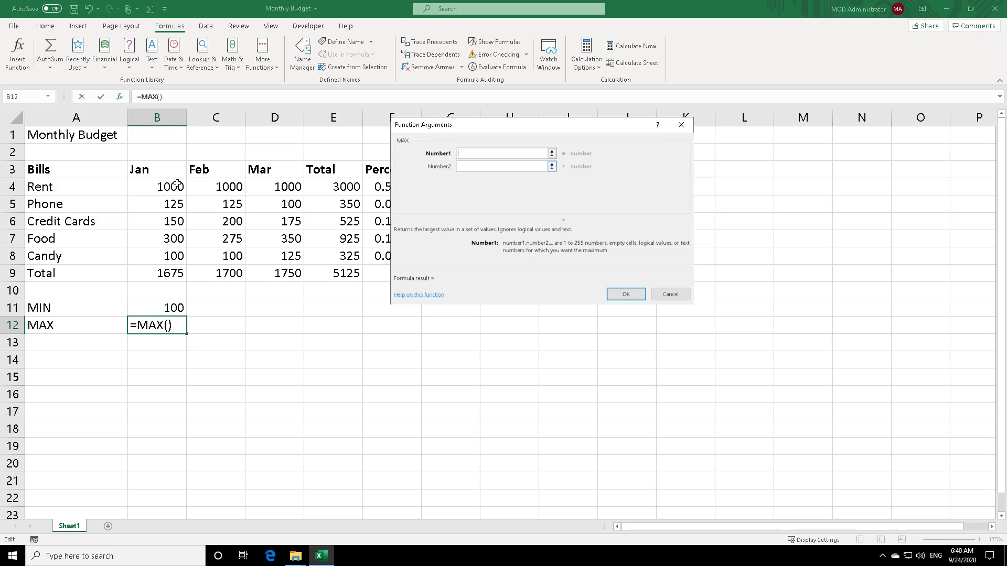
pyautogui.moveTo(177, 183); pyautogui.dragTo(201, 256)
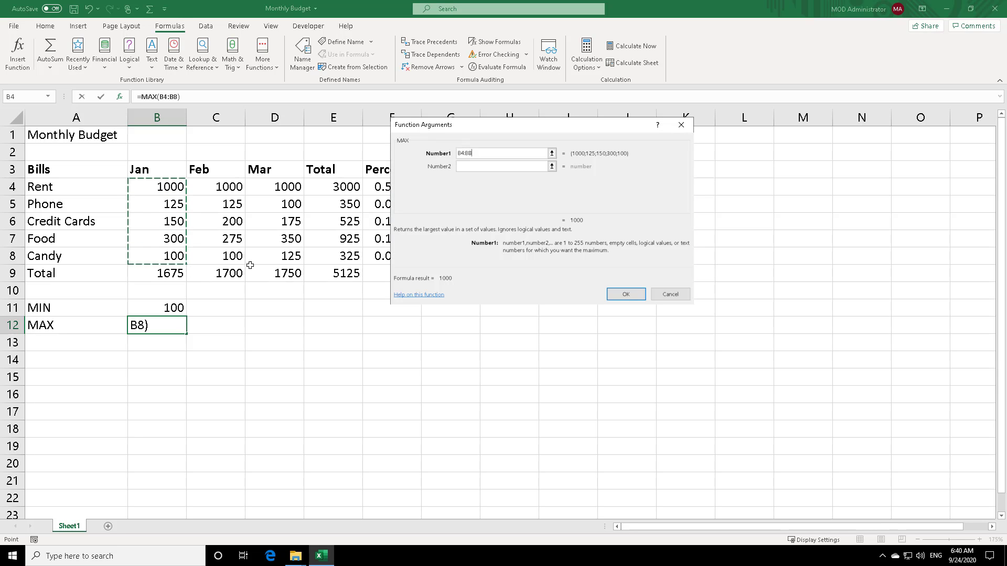
pyautogui.press('Return')
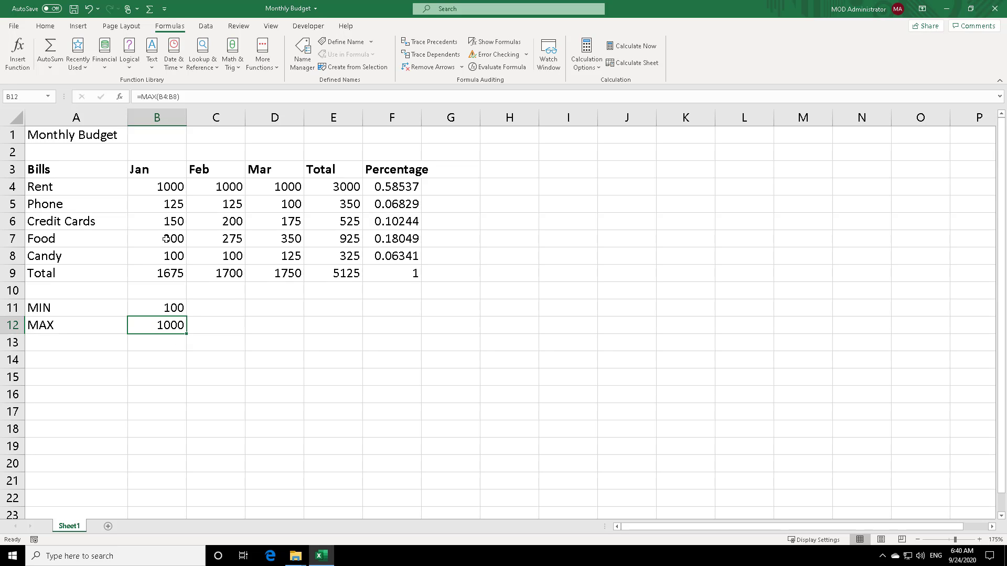
# - Copy the MIN formula from B11 to C11 and check which range the pasted formula references
pyautogui.moveTo(174, 189); pyautogui.dragTo(172, 257)
pyautogui.click(171, 312)
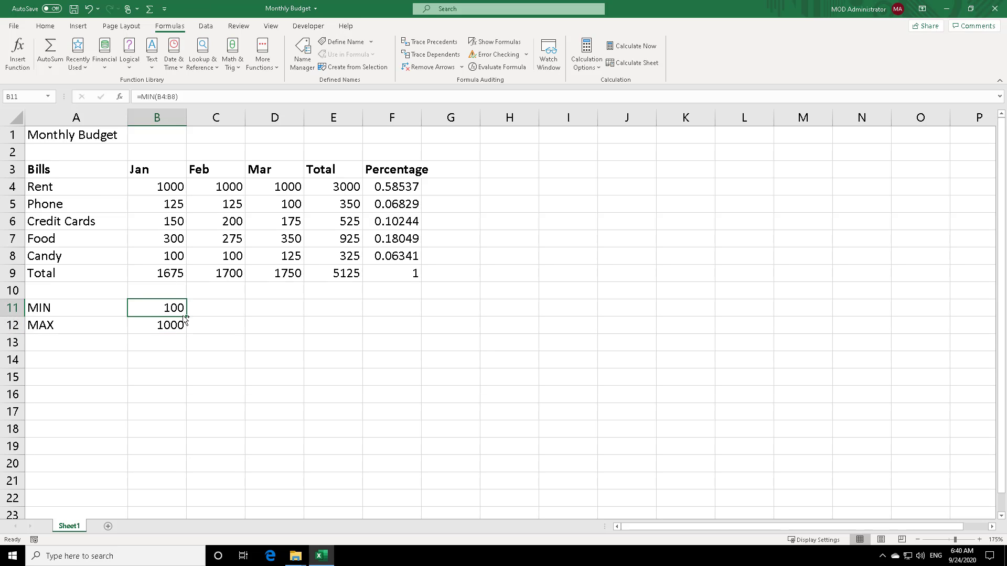
pyautogui.hotkey('ctrl', 'c')
pyautogui.click(208, 314)
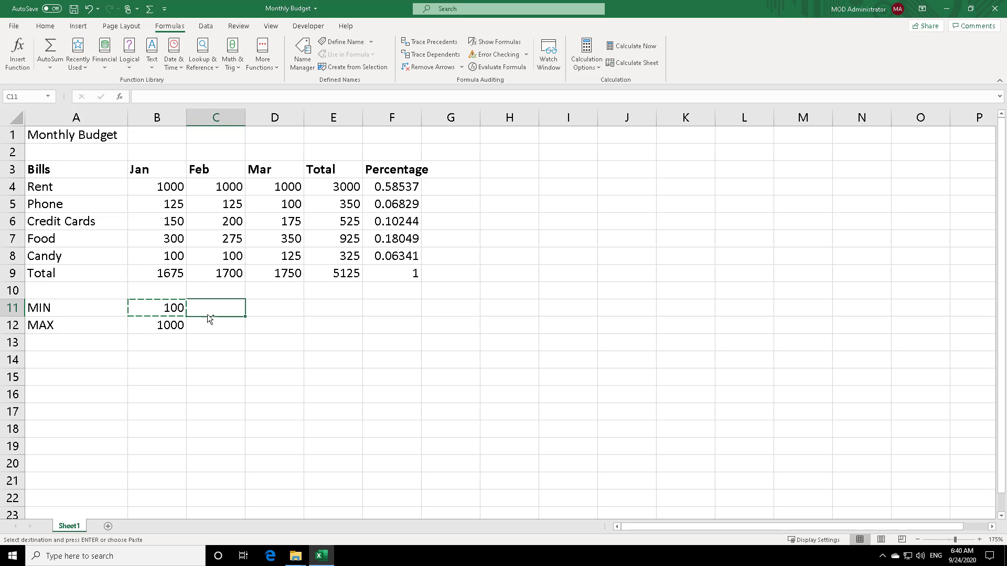
pyautogui.hotkey('ctrl', 'v')
pyautogui.doubleClick(227, 309)
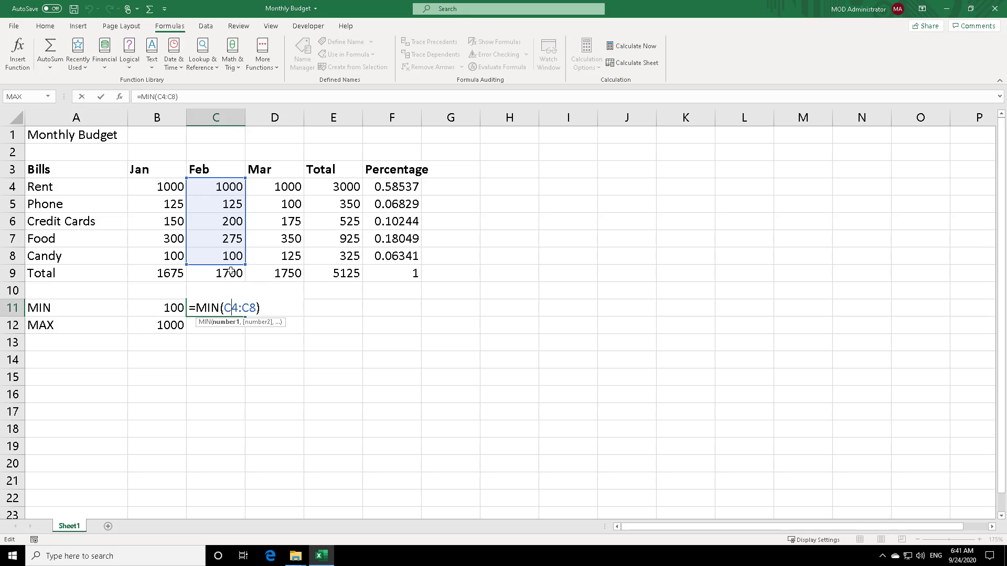
pyautogui.press('Escape')
# - Fill the MIN formula from C11 across to E11 and the MAX formula from B12 across to E12
pyautogui.moveTo(245, 316); pyautogui.dragTo(357, 315)
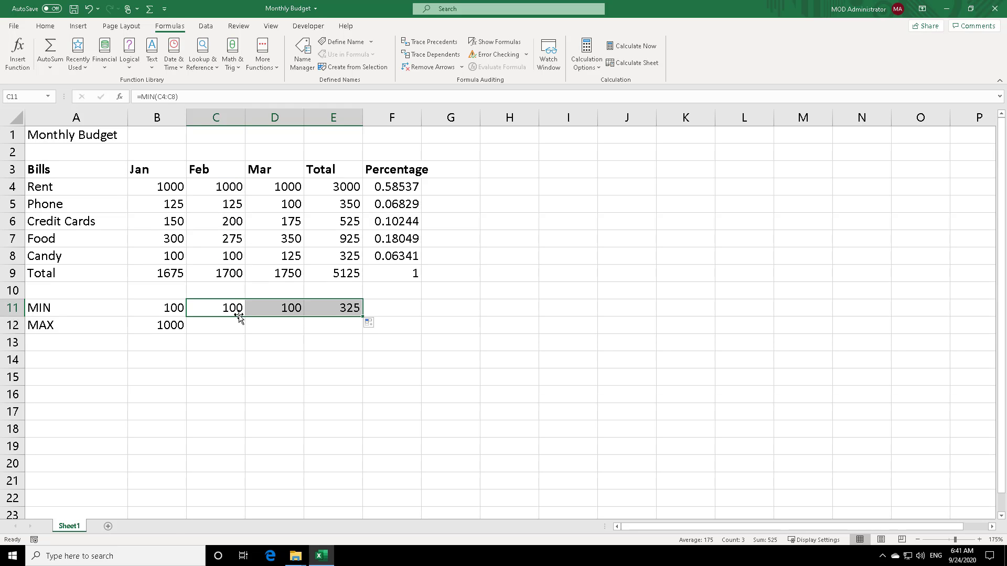
pyautogui.click(178, 327)
pyautogui.moveTo(188, 333); pyautogui.dragTo(355, 327)
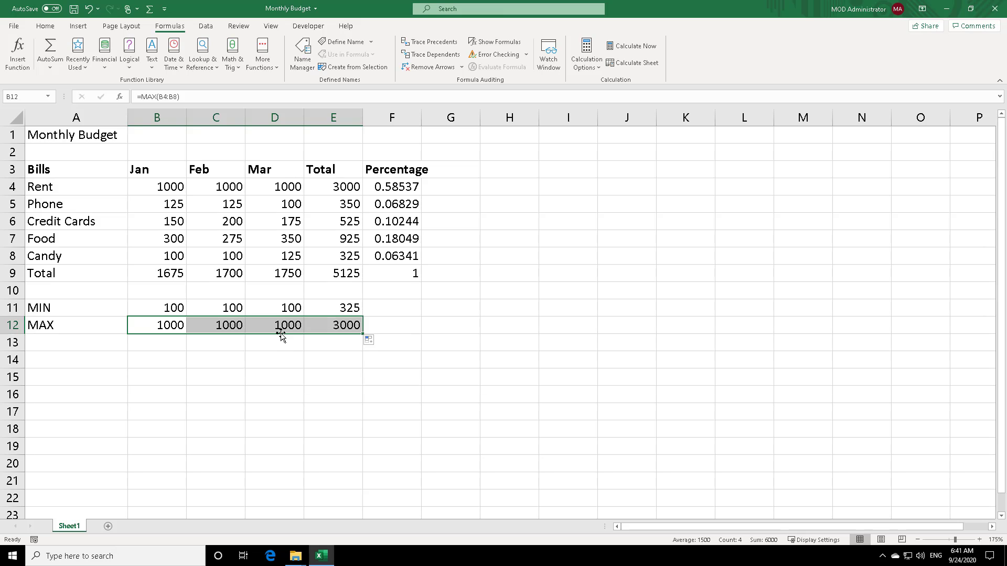